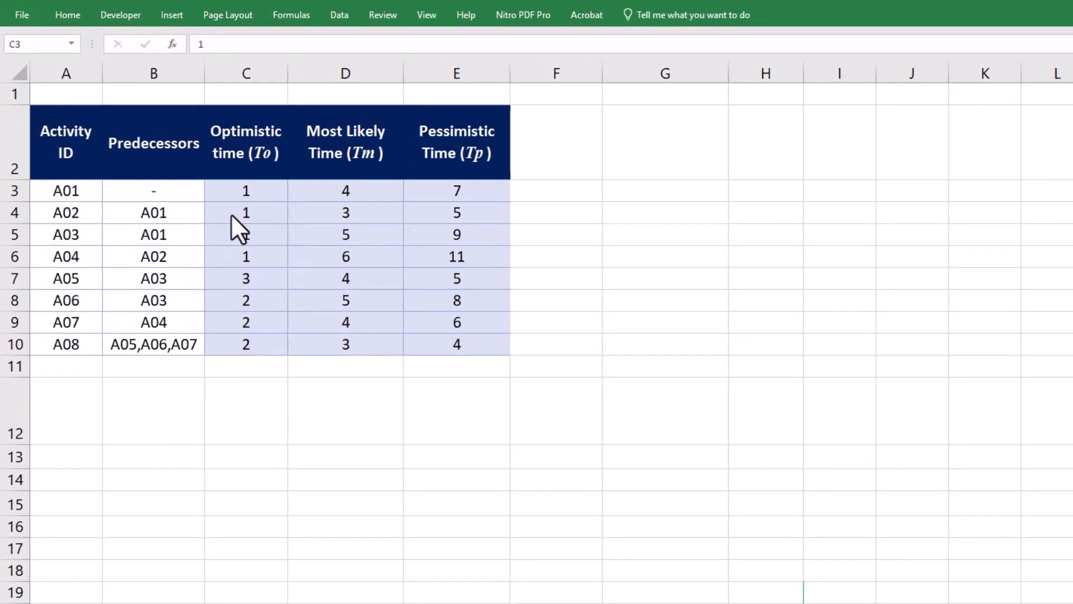
- Apply blue gradient-fill data bars to the optimistic, most likely and pessimistic times in C3:E10
{"action": "left_click_drag", "start_coordinate": [235, 191], "coordinate": [426, 340]}
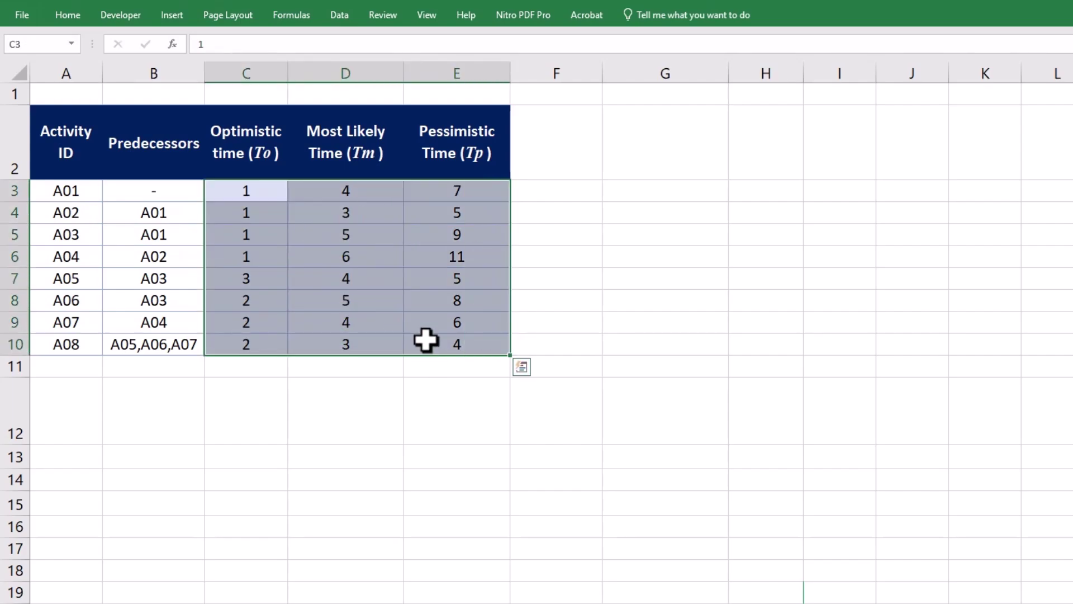
{"action": "left_click", "coordinate": [69, 17]}
{"action": "left_click", "coordinate": [615, 70]}
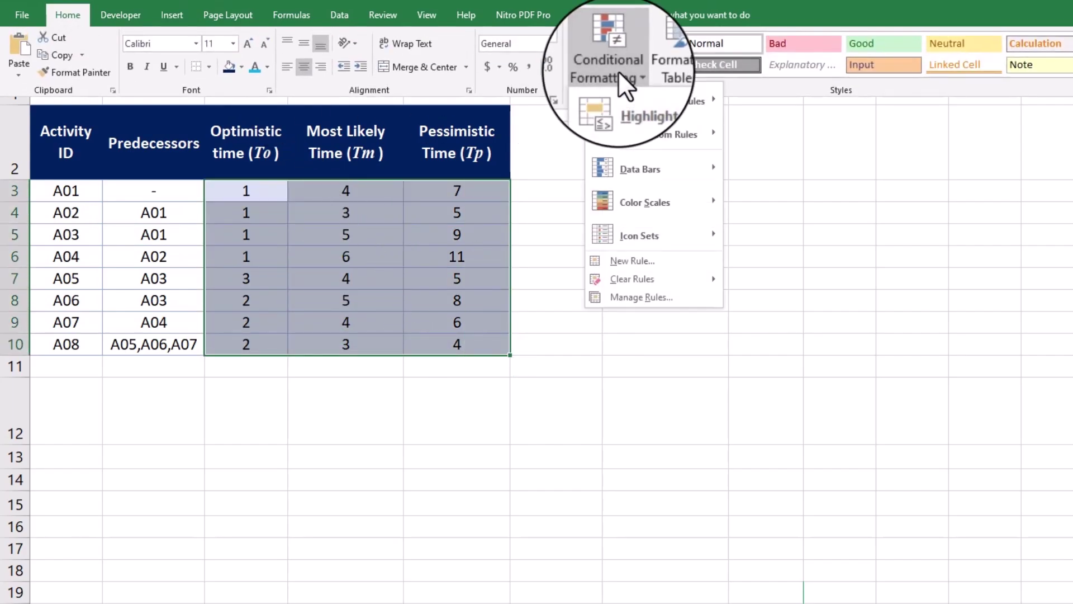
{"action": "mouse_move", "coordinate": [645, 166]}
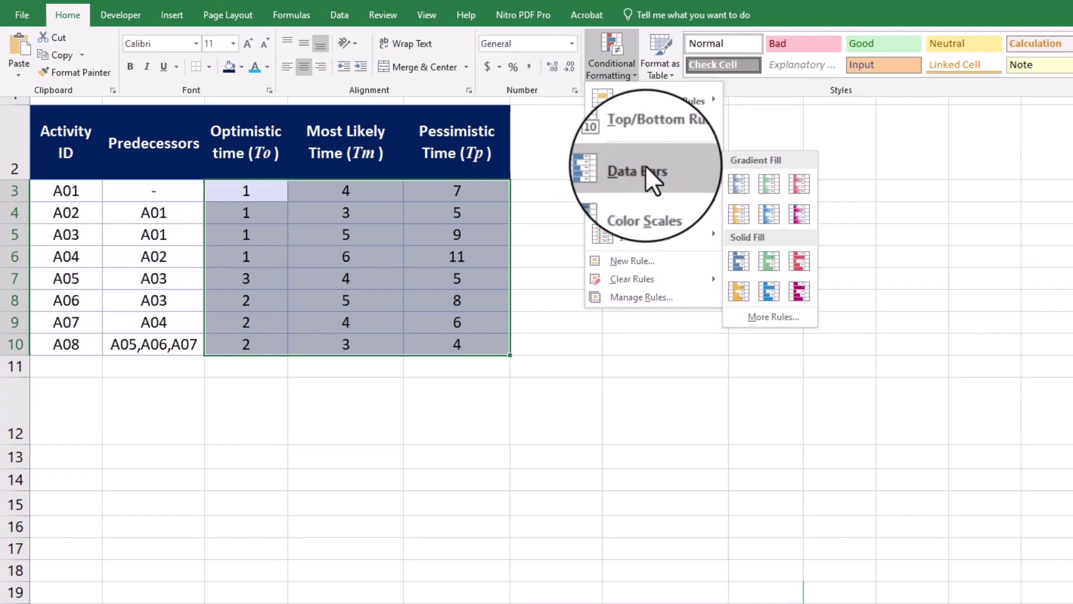
{"action": "left_click", "coordinate": [733, 178]}
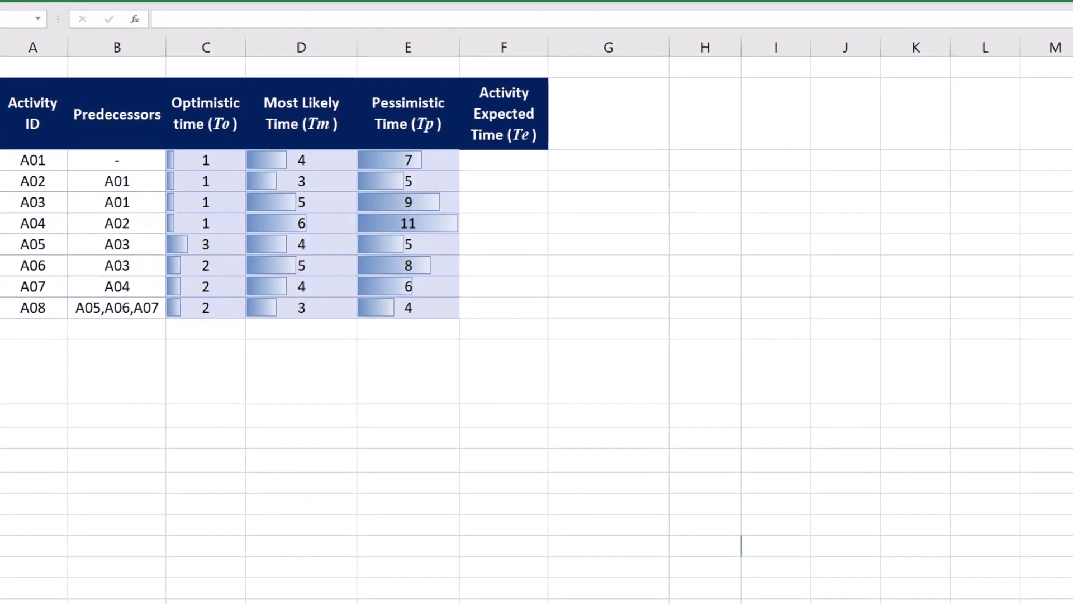
- Enter =(C3+4*D3+E3)/6 in F3 and fill to row 10, giving 4, 3, 5, 6, 4, 5, 4, 3
{"action": "left_click", "coordinate": [490, 164]}
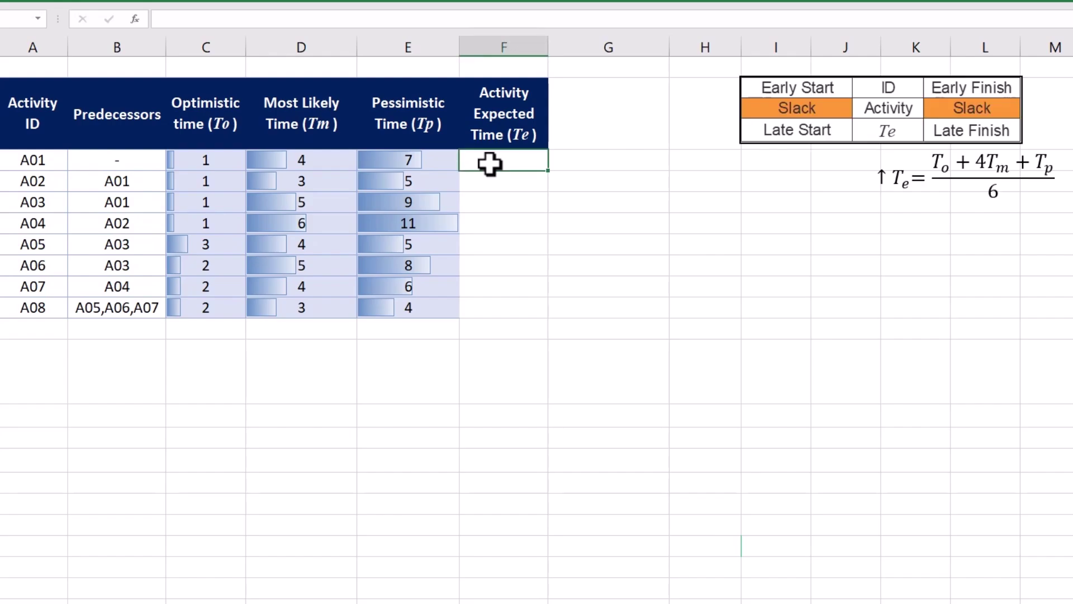
{"action": "type", "text": "=("}
{"action": "key", "text": "Left"}
{"action": "key", "text": "Left"}
{"action": "key", "text": "Left"}
{"action": "type", "text": "+4*"}
{"action": "key", "text": "Left"}
{"action": "key", "text": "Left"}
{"action": "type", "text": "+"}
{"action": "key", "text": "Left"}
{"action": "type", "text": ")/6"}
{"action": "key", "text": "Return"}
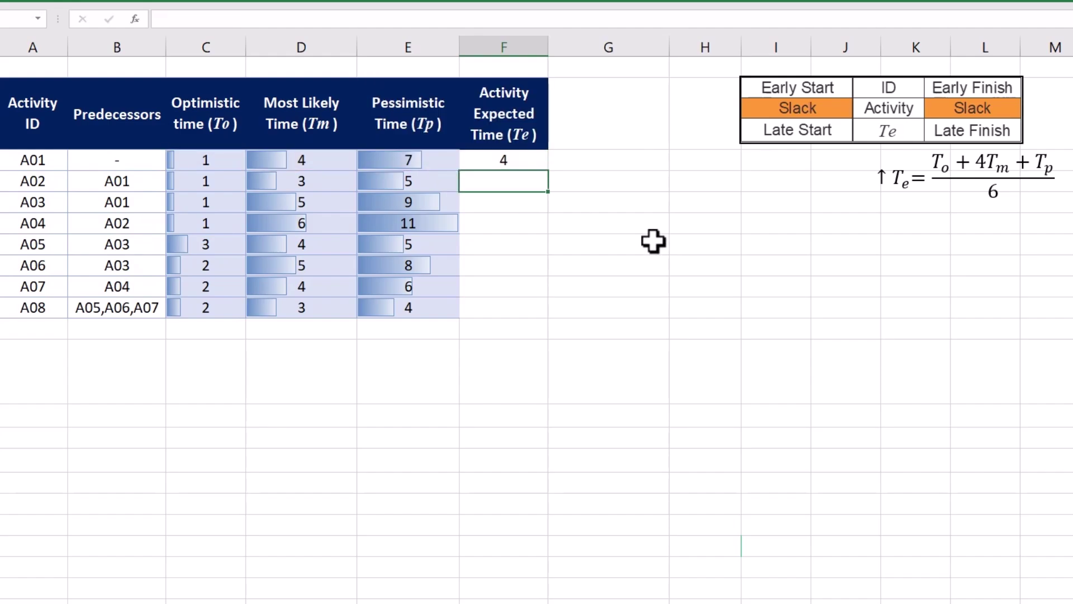
{"action": "left_click", "coordinate": [536, 163]}
{"action": "left_click_drag", "start_coordinate": [548, 170], "coordinate": [532, 315]}
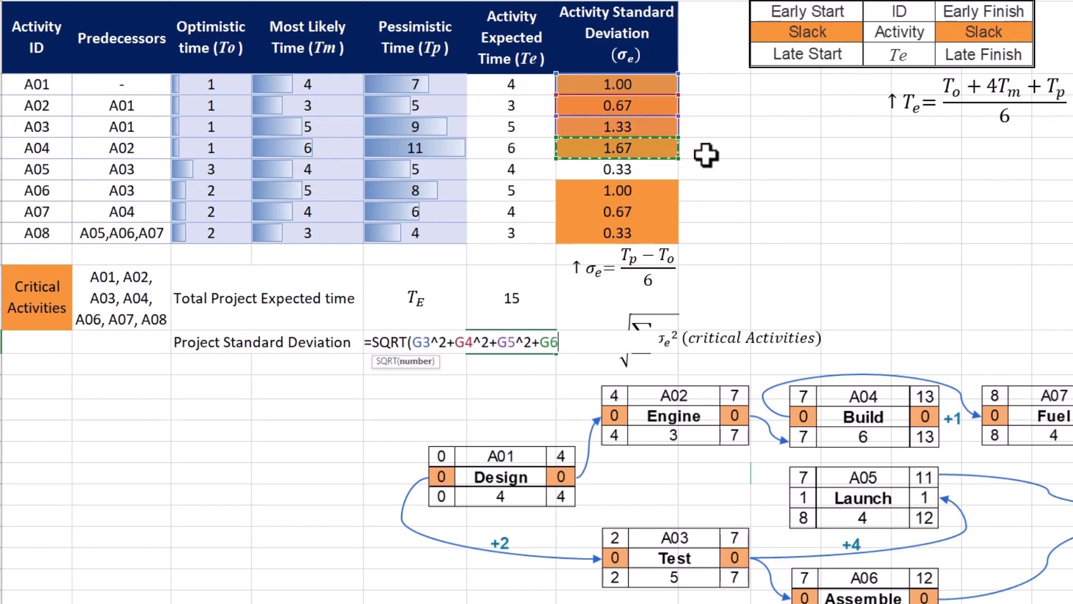
- Finish the SQRT of squared critical-activity deviations for 2.749 and trace its precedents
{"action": "type", "text": "^2+"}
{"action": "left_click", "coordinate": [675, 190]}
{"action": "type", "text": "^2+"}
{"action": "left_click", "coordinate": [674, 211]}
{"action": "type", "text": "^2+"}
{"action": "left_click", "coordinate": [674, 235]}
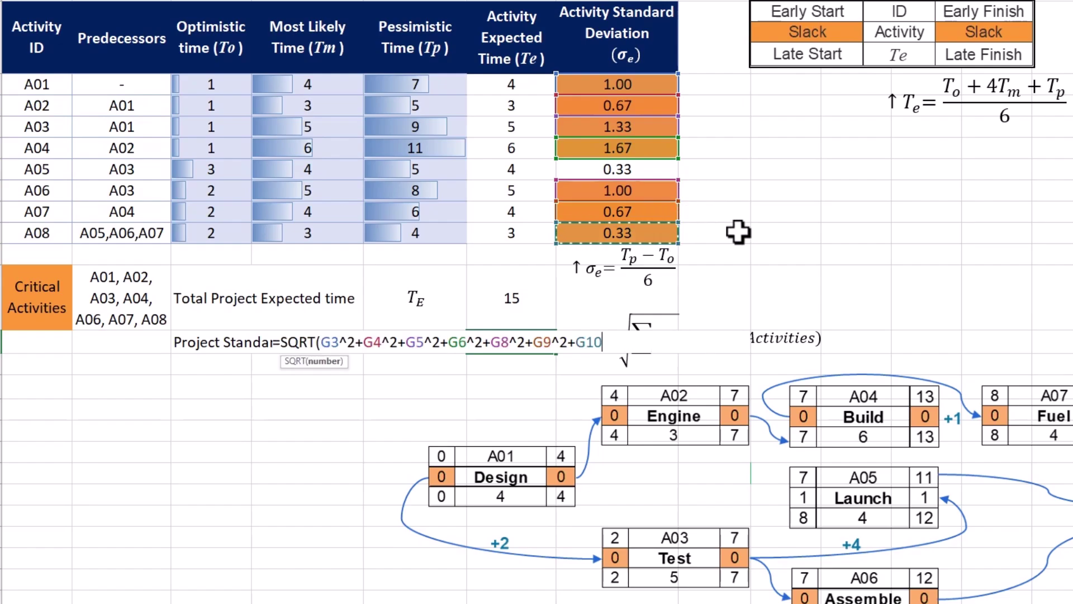
{"action": "type", "text": "^2)"}
{"action": "key", "text": "Return"}
{"action": "key", "text": "alt+m"}
{"action": "key", "text": "p"}
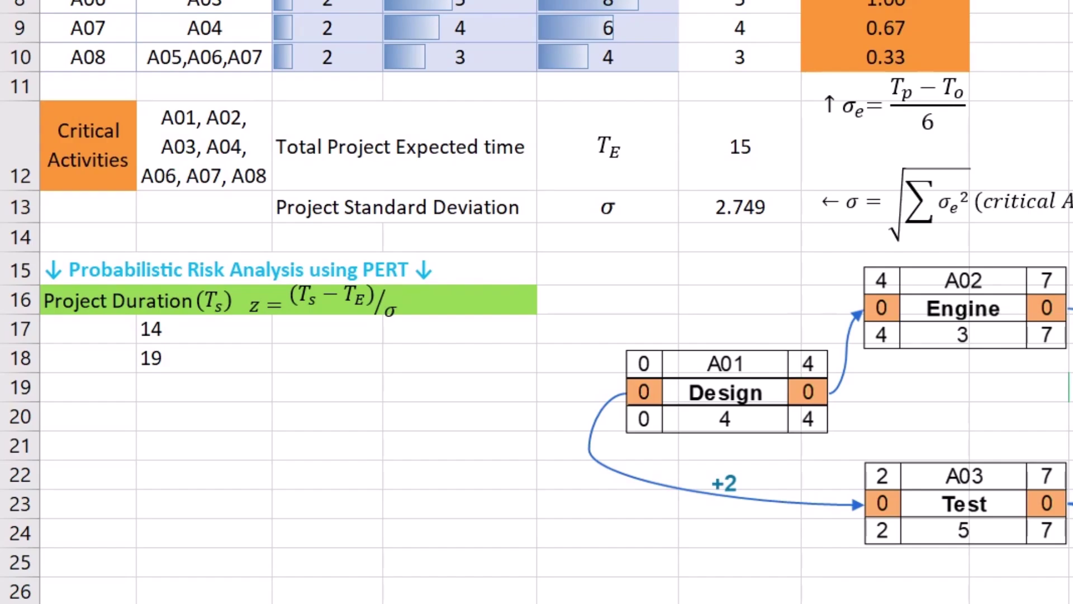
- Complete =(B17-$F$12)/$F$13, fill to row 18 for -0.364 and 1.455, and trace precedents
{"action": "left_click", "coordinate": [731, 163]}
{"action": "key", "text": "F4"}
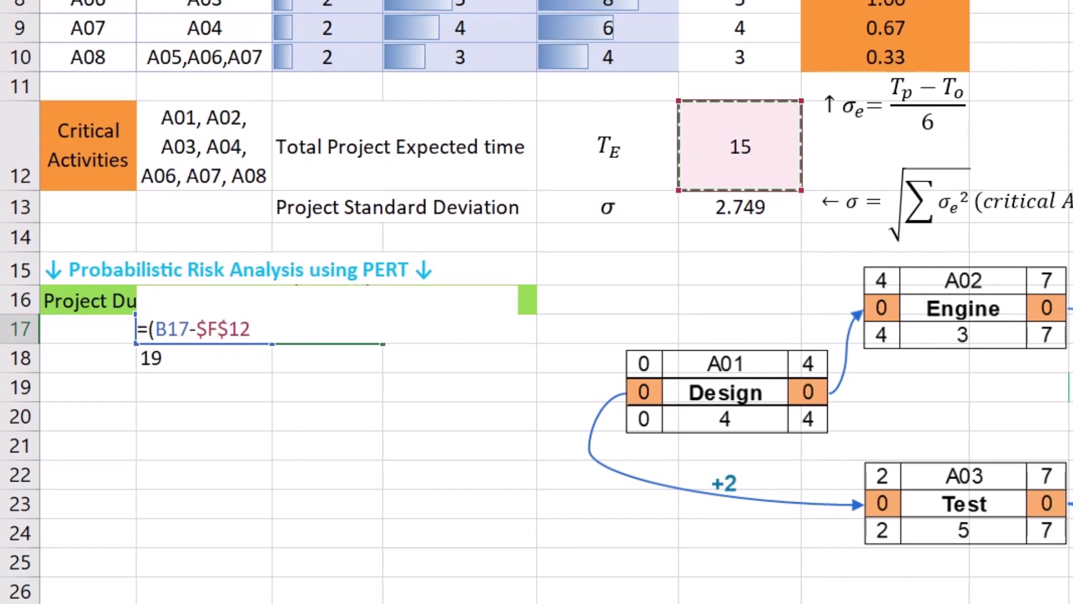
{"action": "type", "text": ")/"}
{"action": "left_click", "coordinate": [741, 207]}
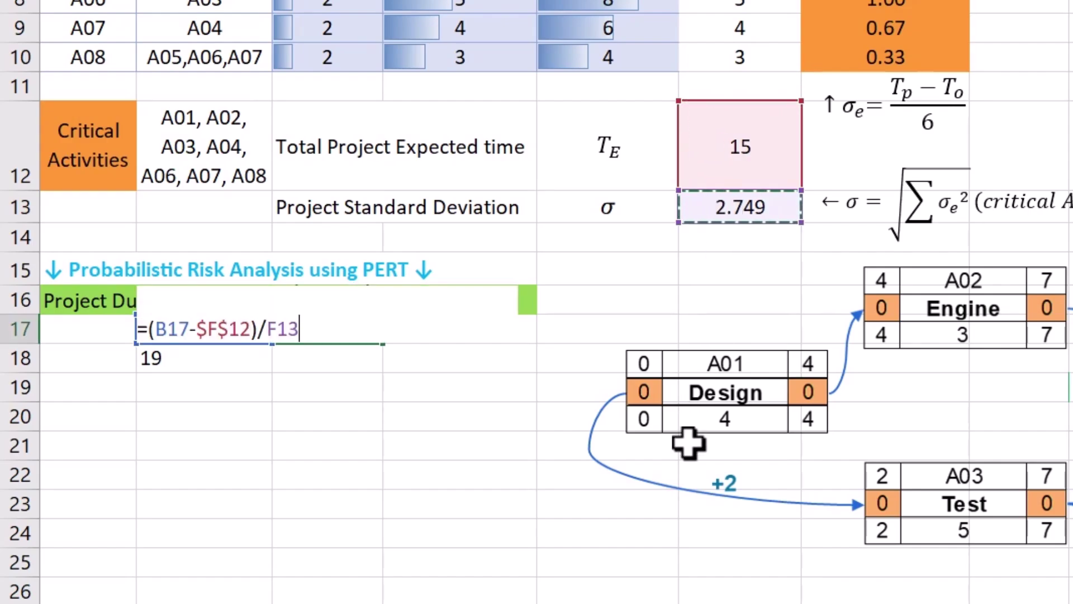
{"action": "key", "text": "F4"}
{"action": "key", "text": "Return"}
{"action": "key", "text": "Up"}
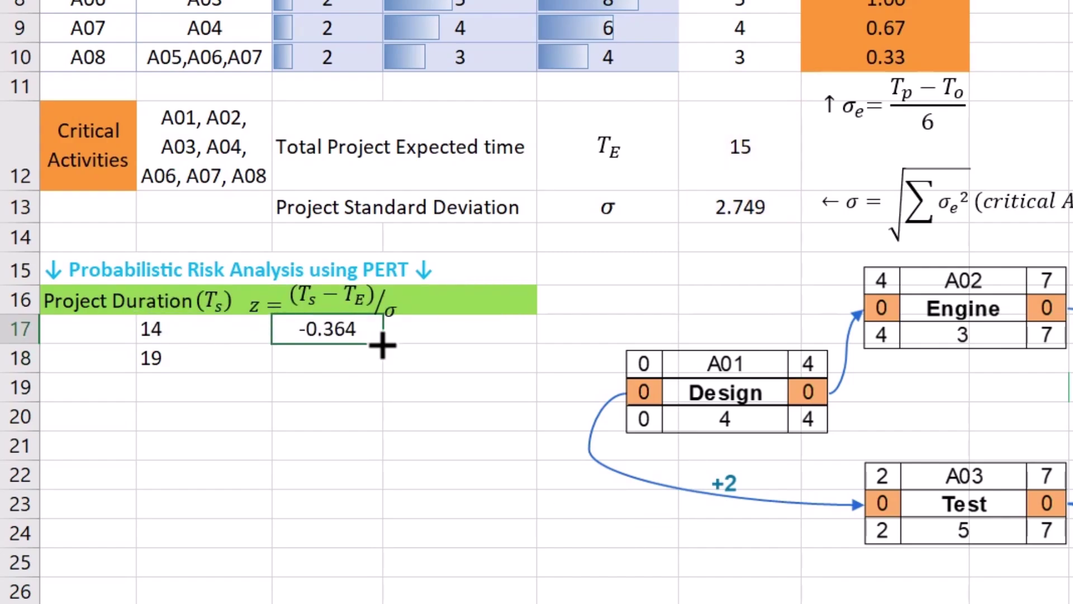
{"action": "left_click_drag", "start_coordinate": [382, 344], "coordinate": [383, 370]}
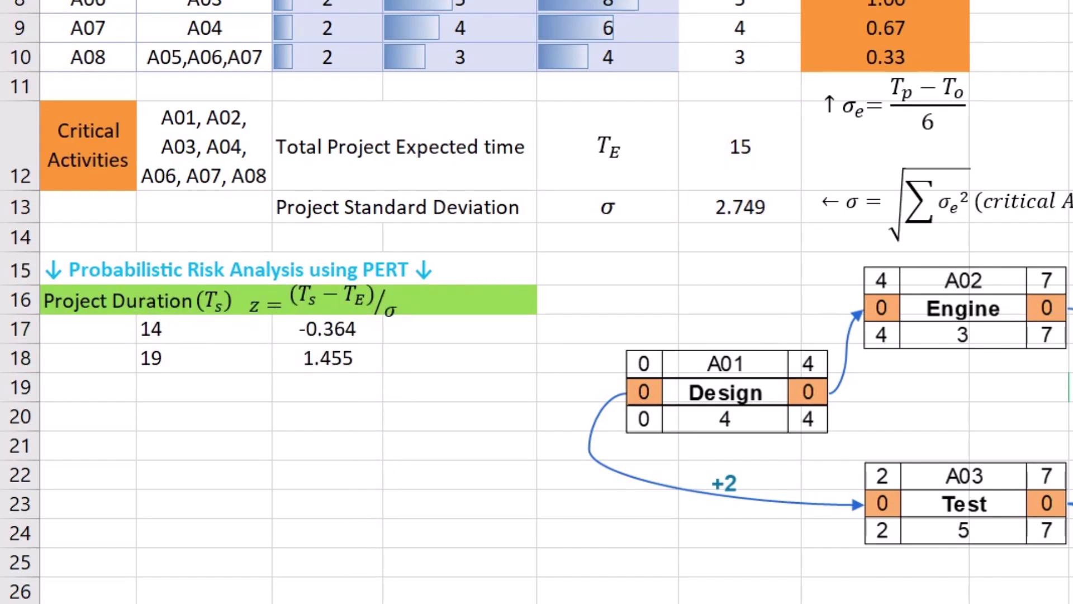
{"action": "key", "text": "alt+m"}
{"action": "key", "text": "p"}
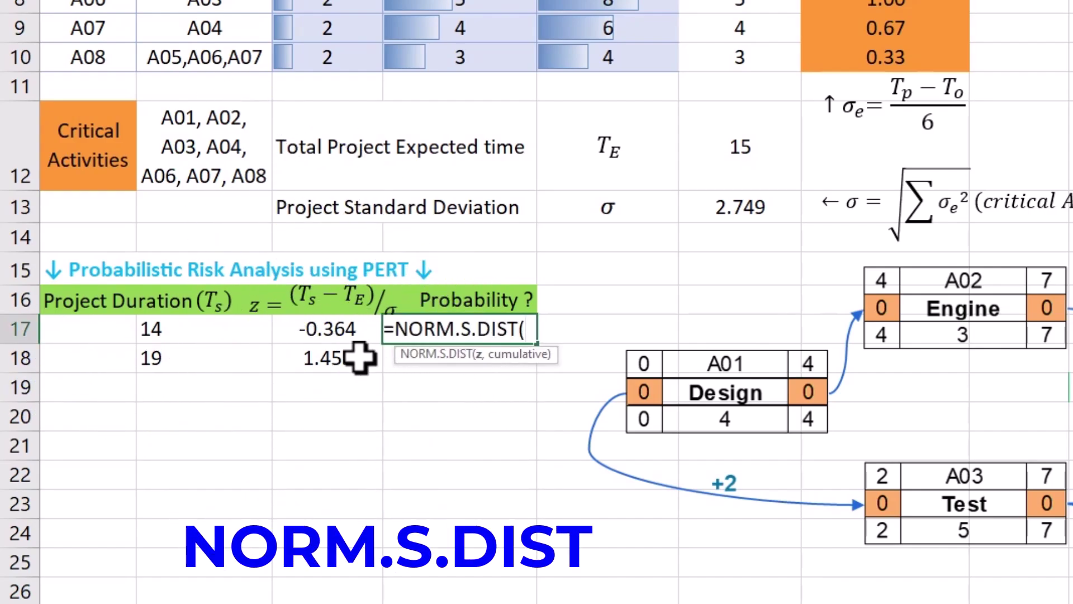
- Finish =NORM.S.DIST(C17,TRUE) in D17 and fill to D18, giving 36% and 93%
{"action": "left_click", "coordinate": [349, 332]}
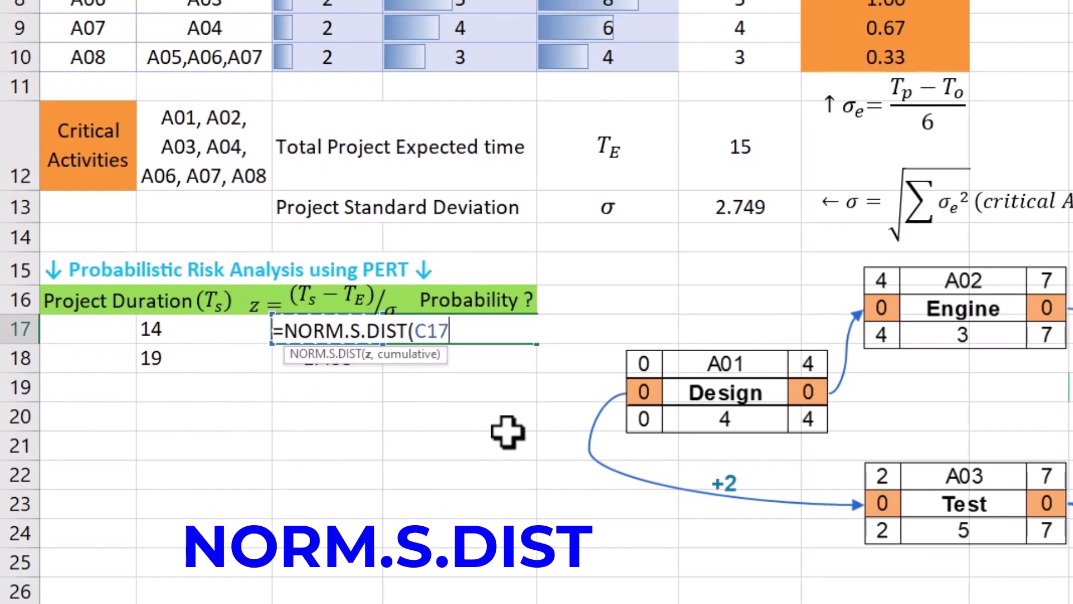
{"action": "type", "text": ","}
{"action": "double_click", "coordinate": [469, 374]}
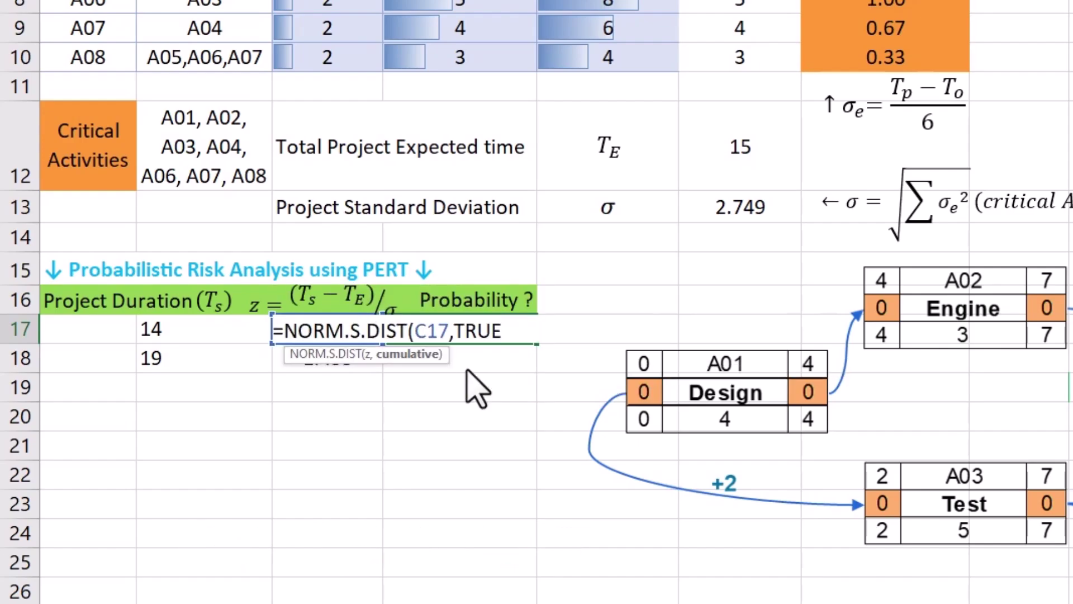
{"action": "type", "text": ")"}
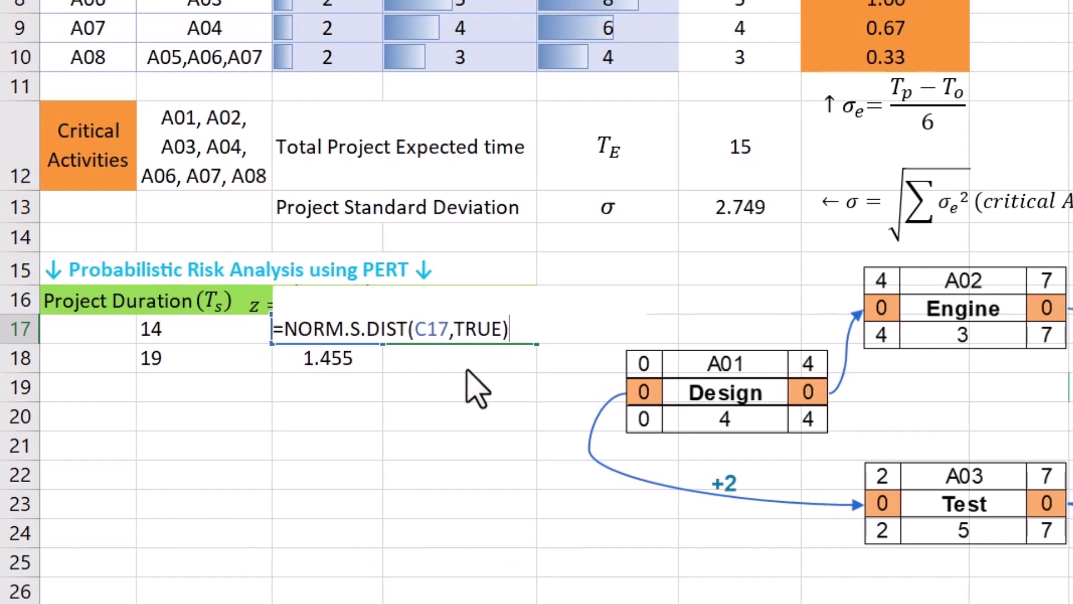
{"action": "key", "text": "Return"}
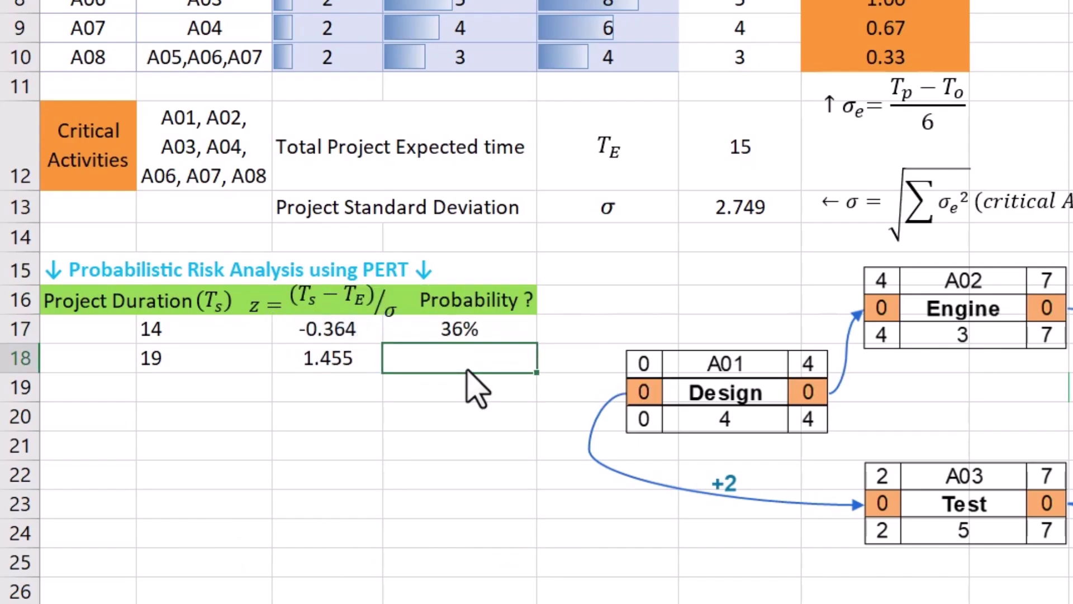
{"action": "left_click", "coordinate": [506, 328]}
{"action": "left_click_drag", "start_coordinate": [536, 343], "coordinate": [542, 369]}
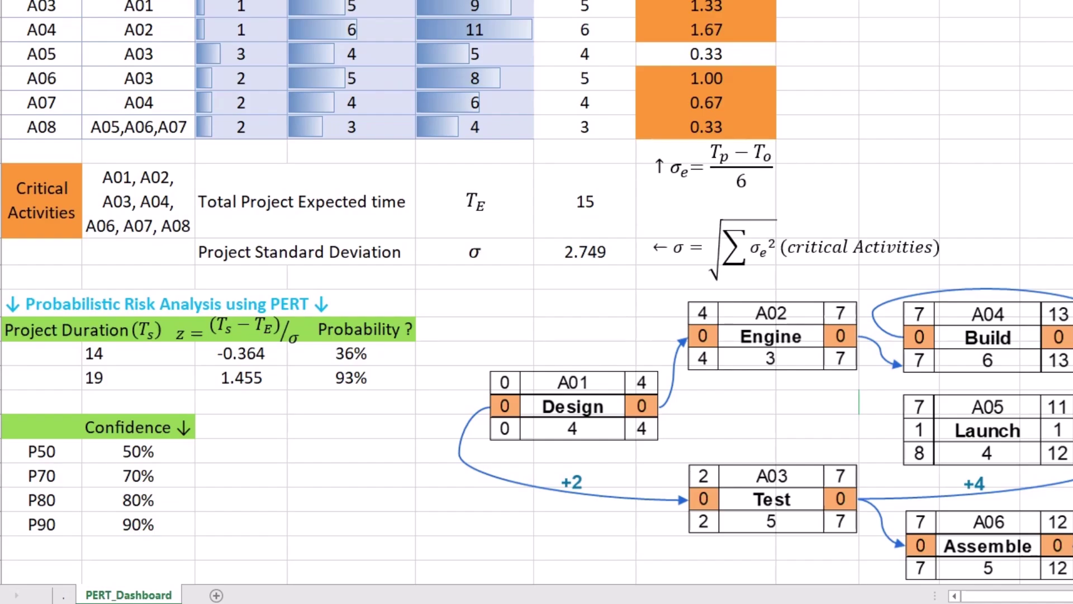
- Enter =NORM.S.INV(B21) in C21 and fill to C24, giving 0, 0.5244005, 0.8416212, 1.2815516
{"action": "left_click", "coordinate": [244, 430]}
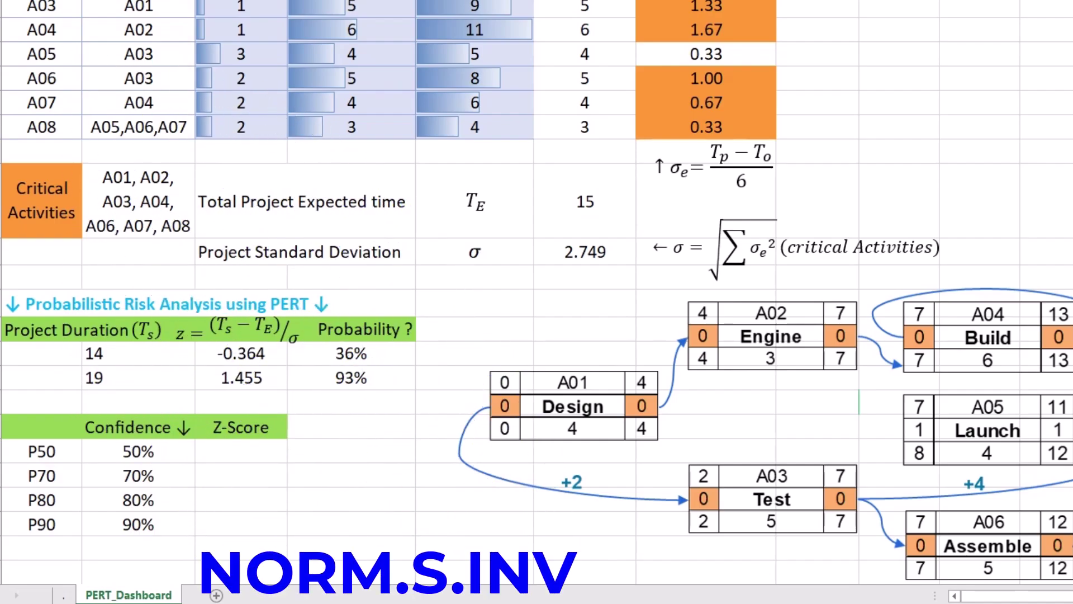
{"action": "type", "text": "=NORM.S.INV("}
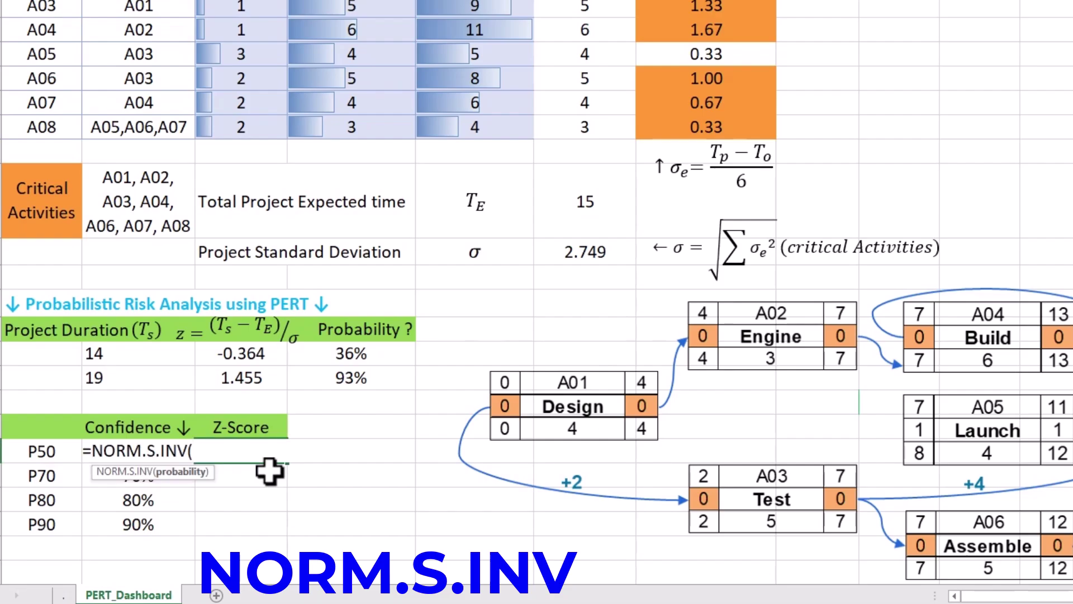
{"action": "type", "text": "B21)"}
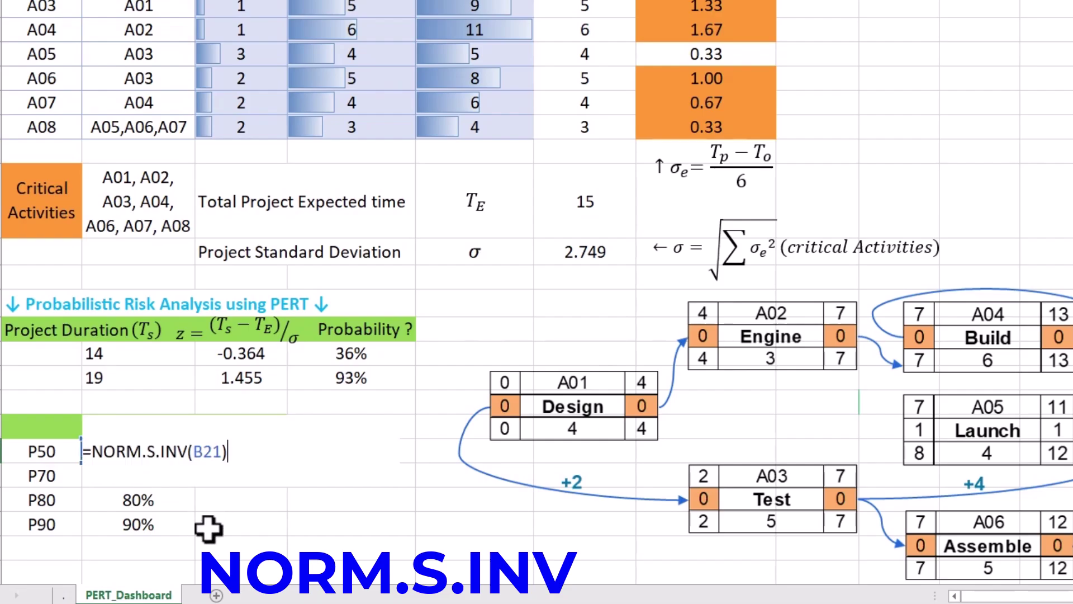
{"action": "key", "text": "Return"}
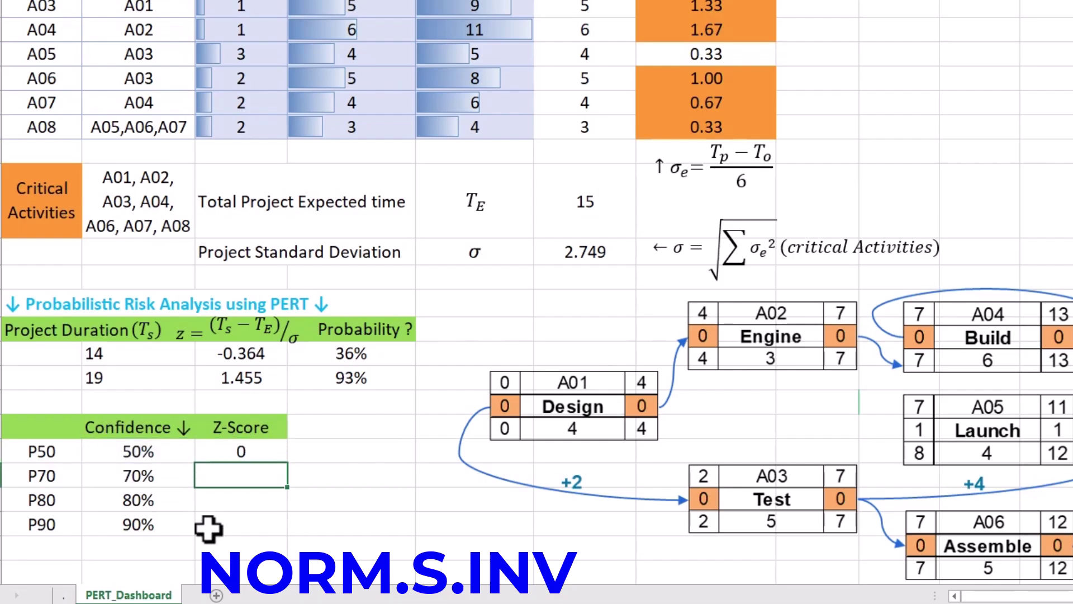
{"action": "left_click", "coordinate": [268, 451]}
{"action": "left_click_drag", "start_coordinate": [287, 464], "coordinate": [285, 534]}
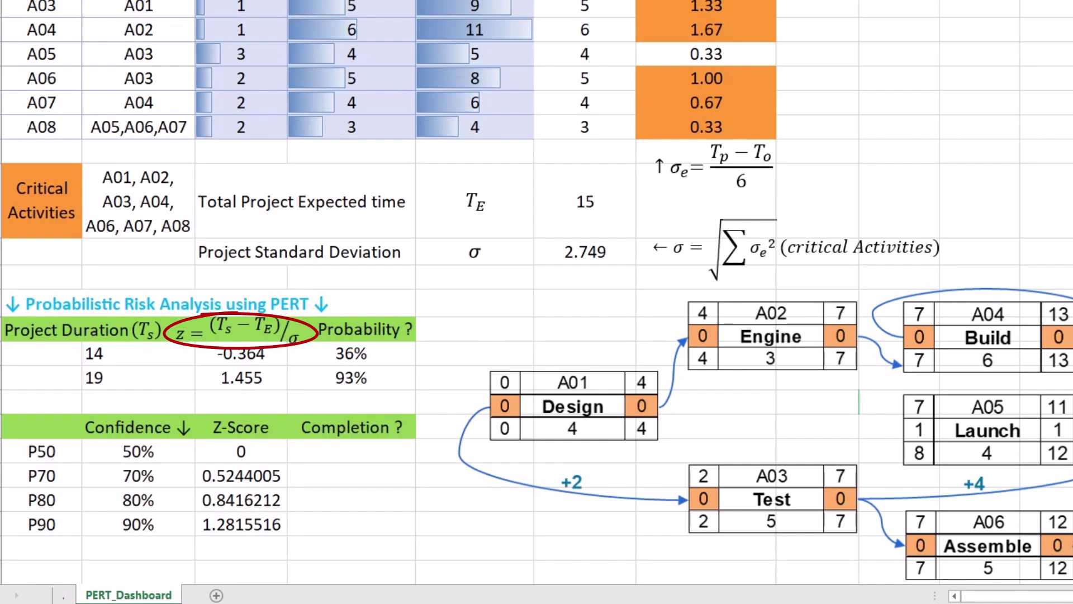
- Enter =C21*$F$13+$F$12 in D21 and fill to D24, giving 15.0, 16.4, 17.3, 18.5 days
{"action": "left_click", "coordinate": [351, 451]}
{"action": "type", "text": "=C21*"}
{"action": "left_click", "coordinate": [585, 253]}
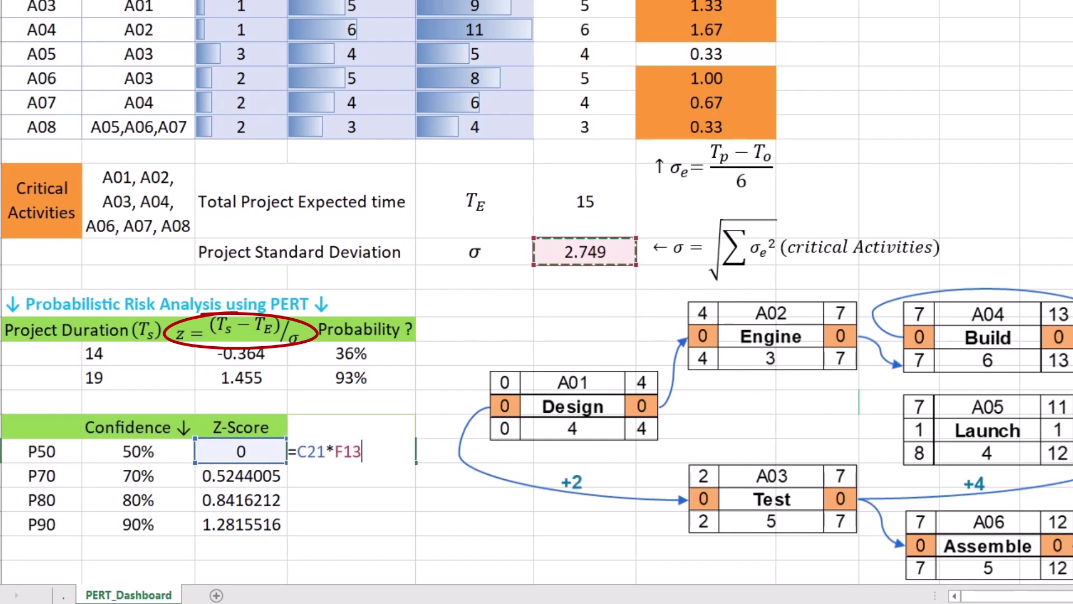
{"action": "key", "text": "F4"}
{"action": "type", "text": "+"}
{"action": "left_click", "coordinate": [575, 207]}
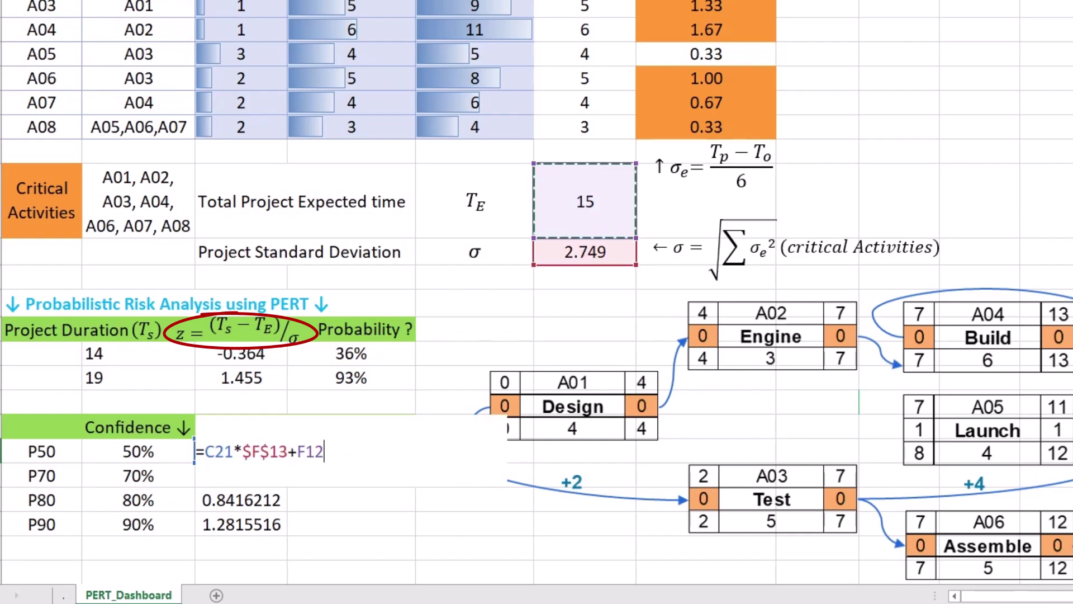
{"action": "key", "text": "F4"}
{"action": "key", "text": "Return"}
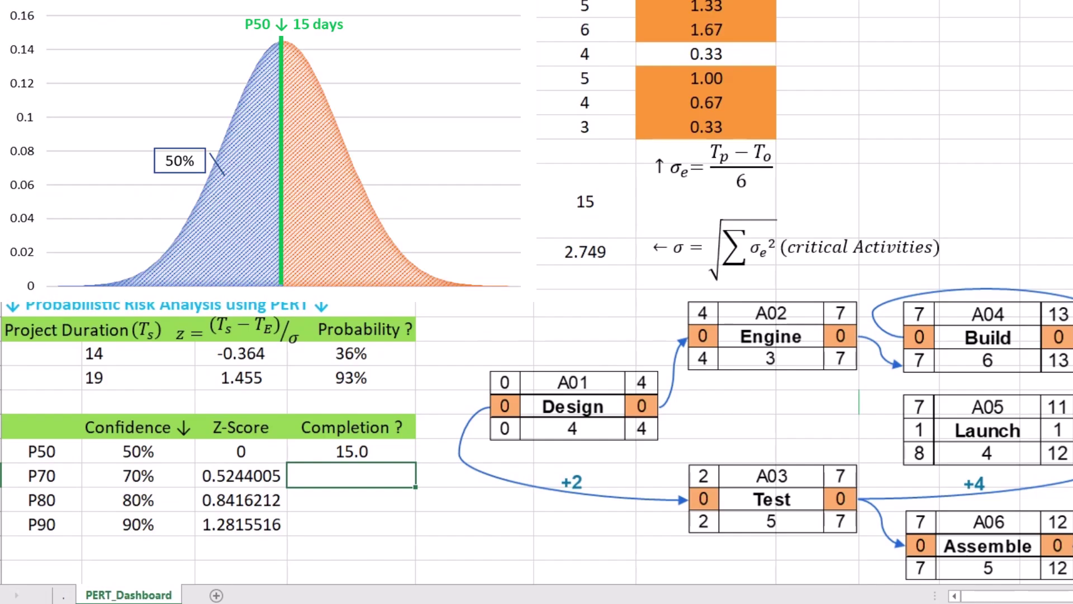
{"action": "left_click", "coordinate": [352, 451]}
{"action": "left_click_drag", "start_coordinate": [416, 462], "coordinate": [416, 534]}
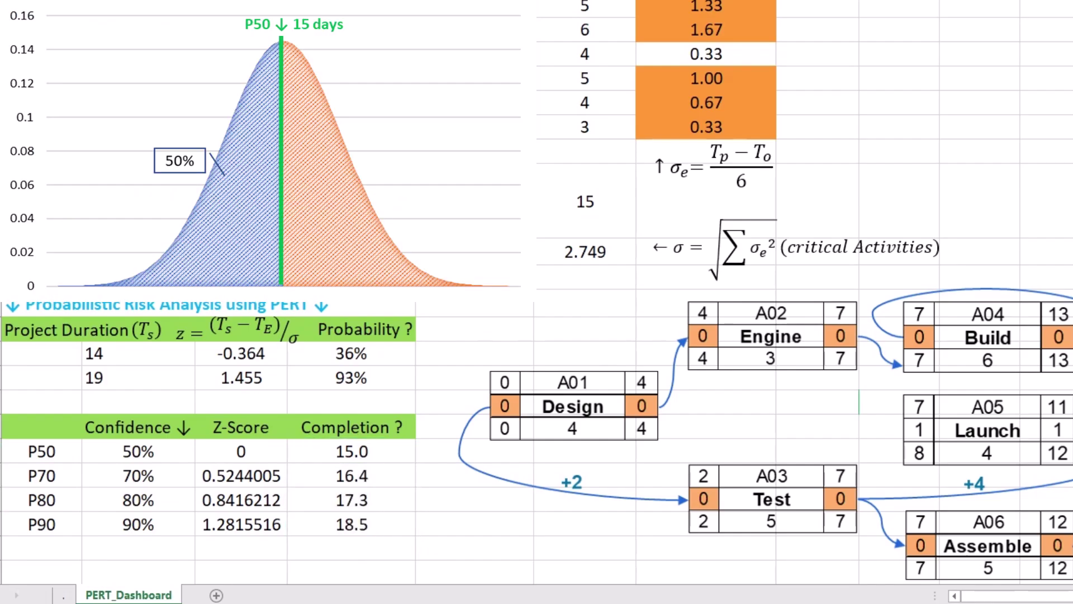